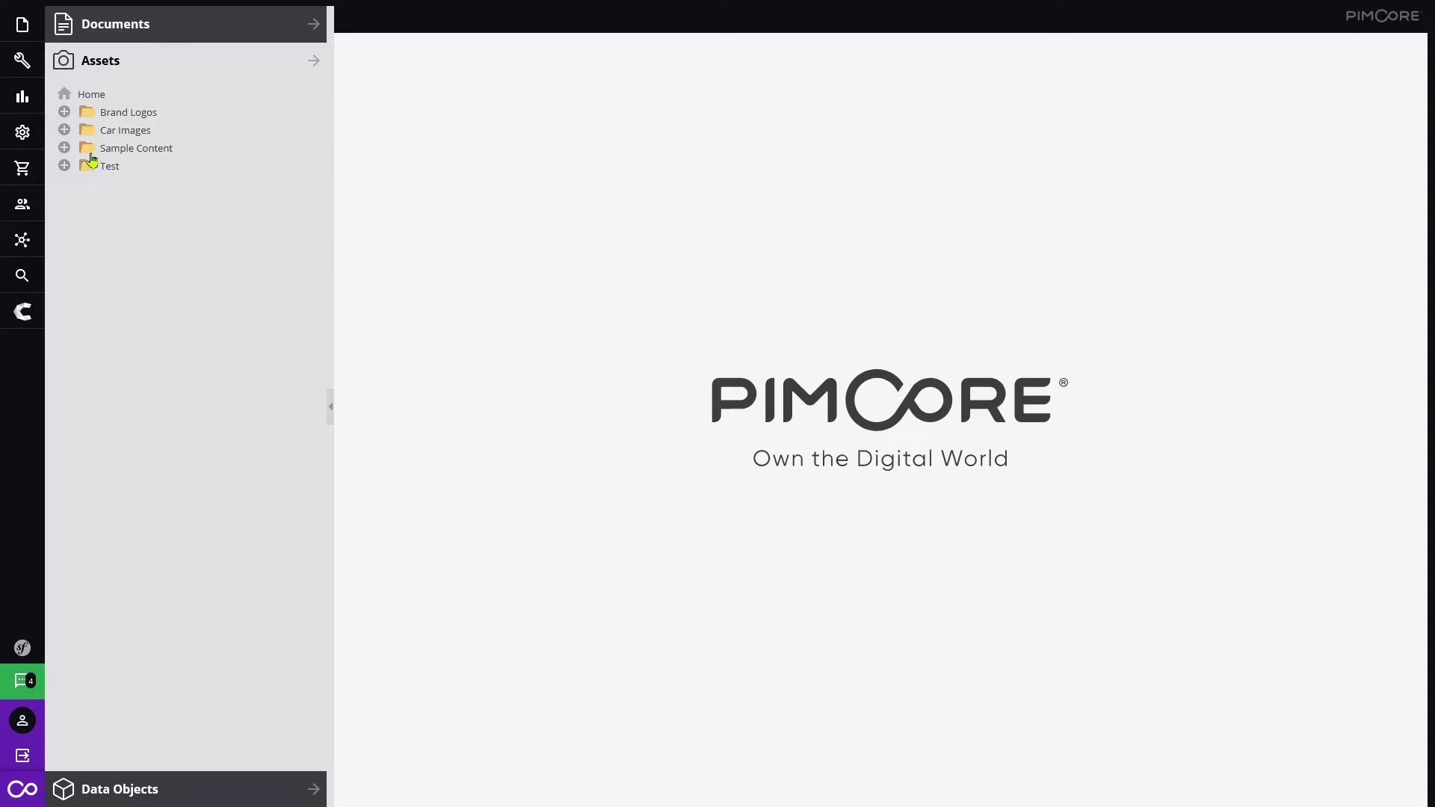
Refresh the Home root of the Assets tree to show the synced celum folder.
right_click(78, 94)
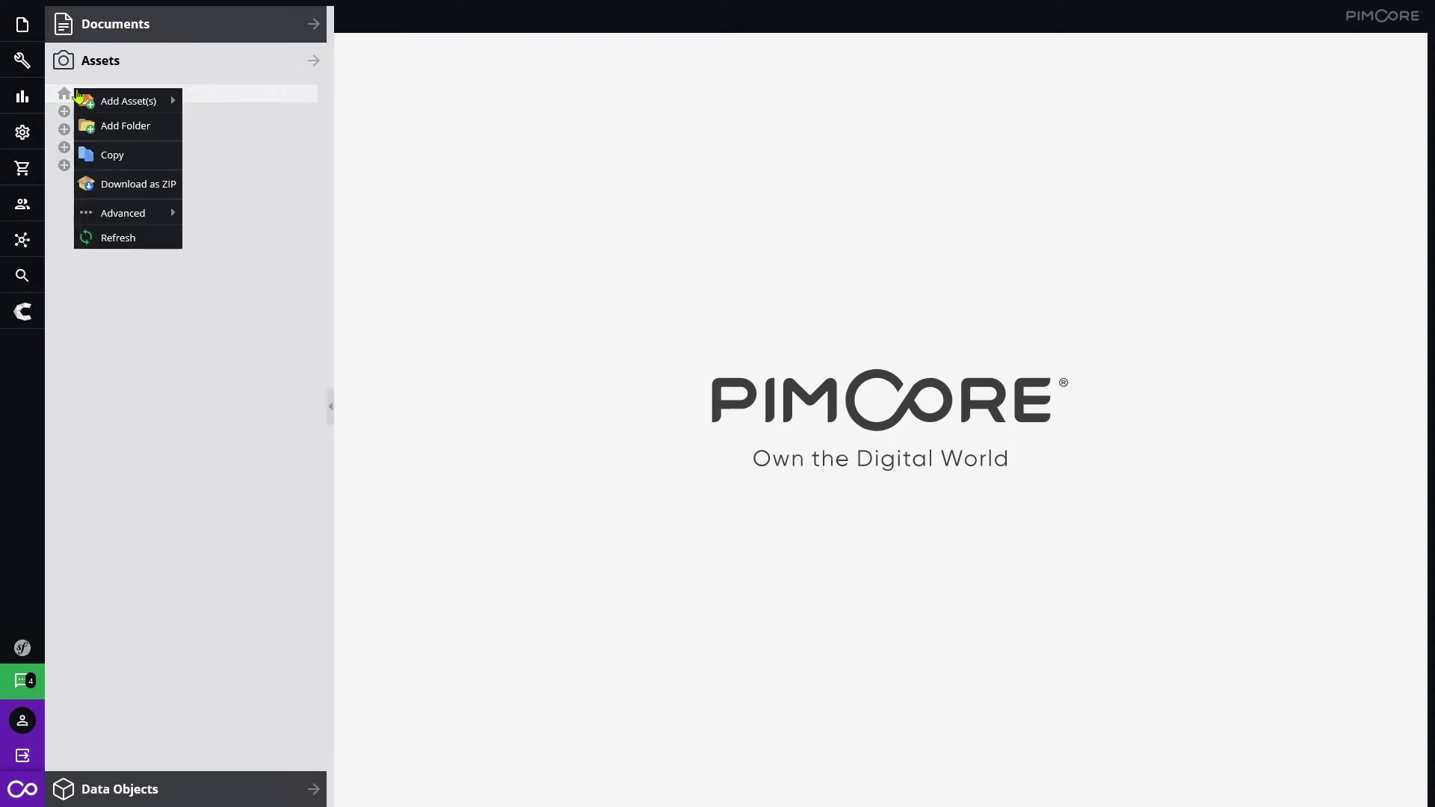
click(106, 240)
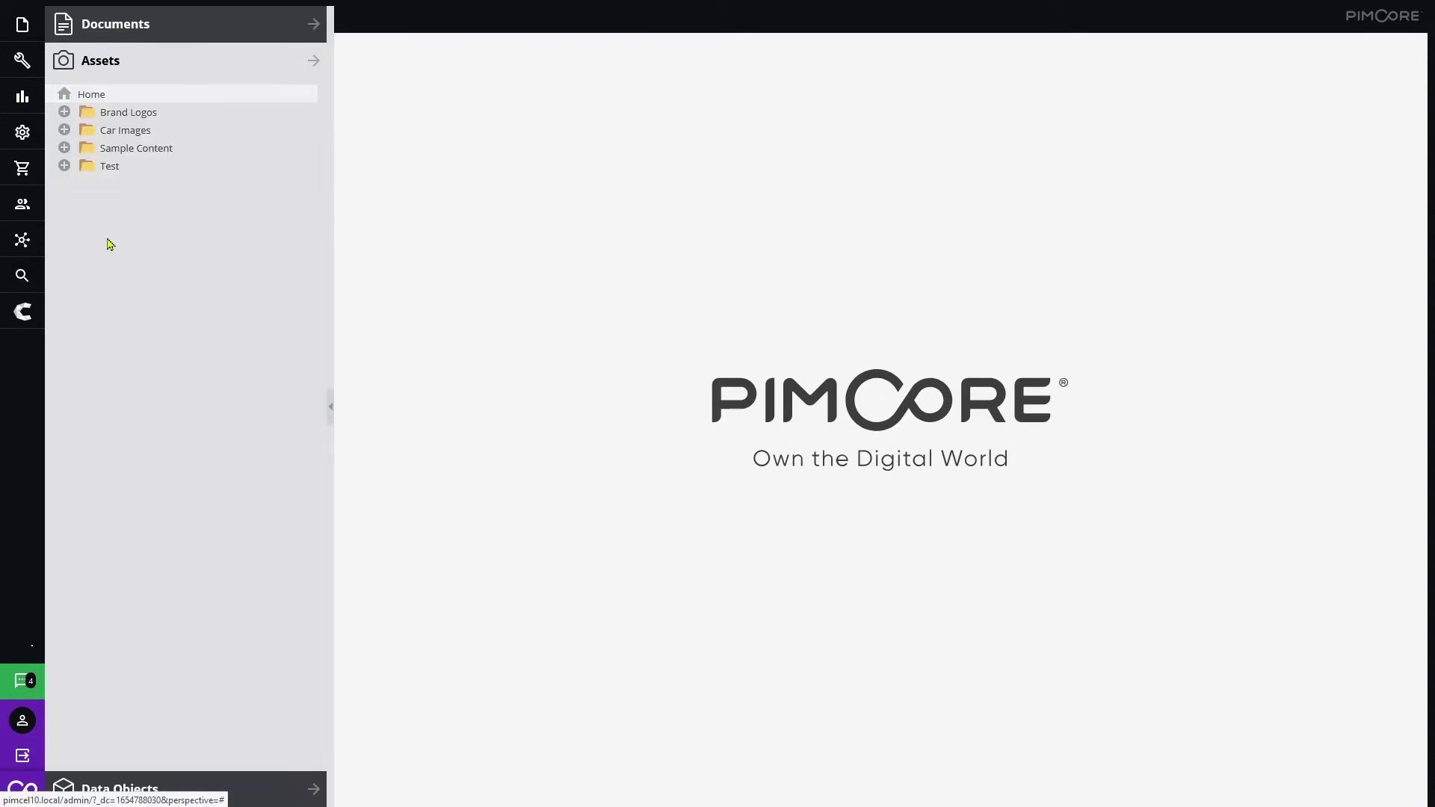
Expand celum > PimcoreSync and open 1-Bici-AstonRider-1024x1024.jpg.
click(61, 151)
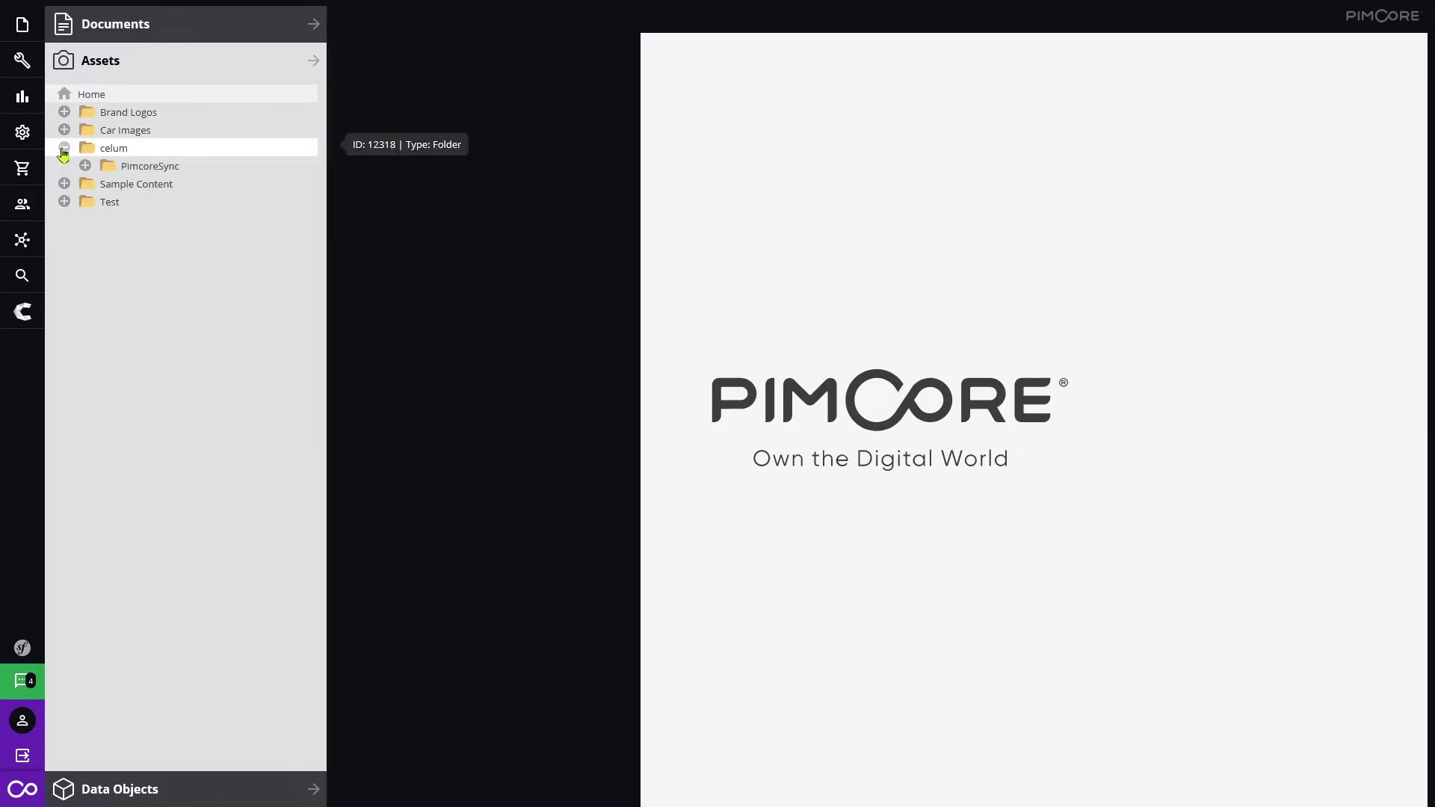
click(86, 167)
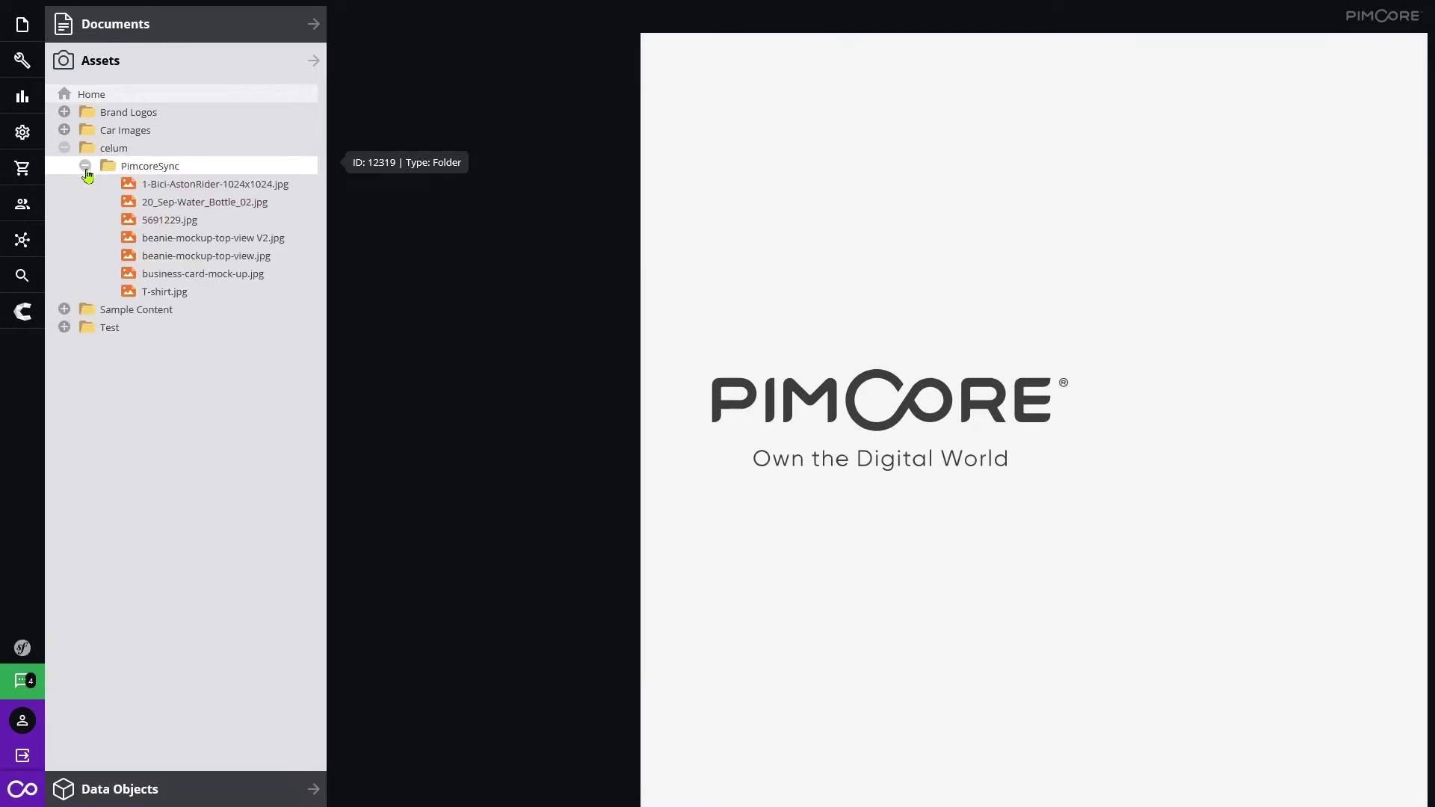
click(132, 186)
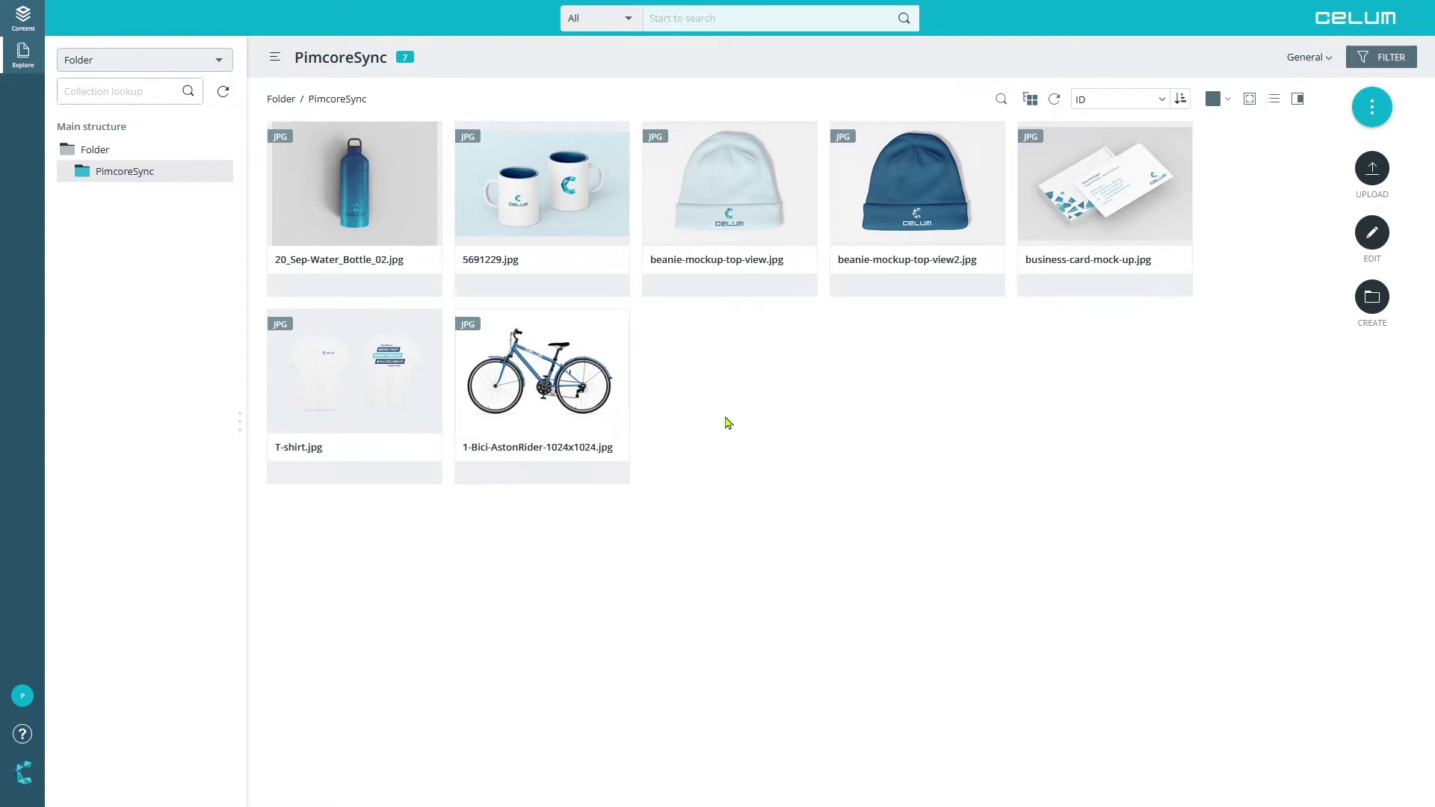
Refresh CELUM's PimcoreSync grid and open Edit metadata for beanie-mockup-top-view.jpg.
click(1055, 99)
mouse_move(654, 293)
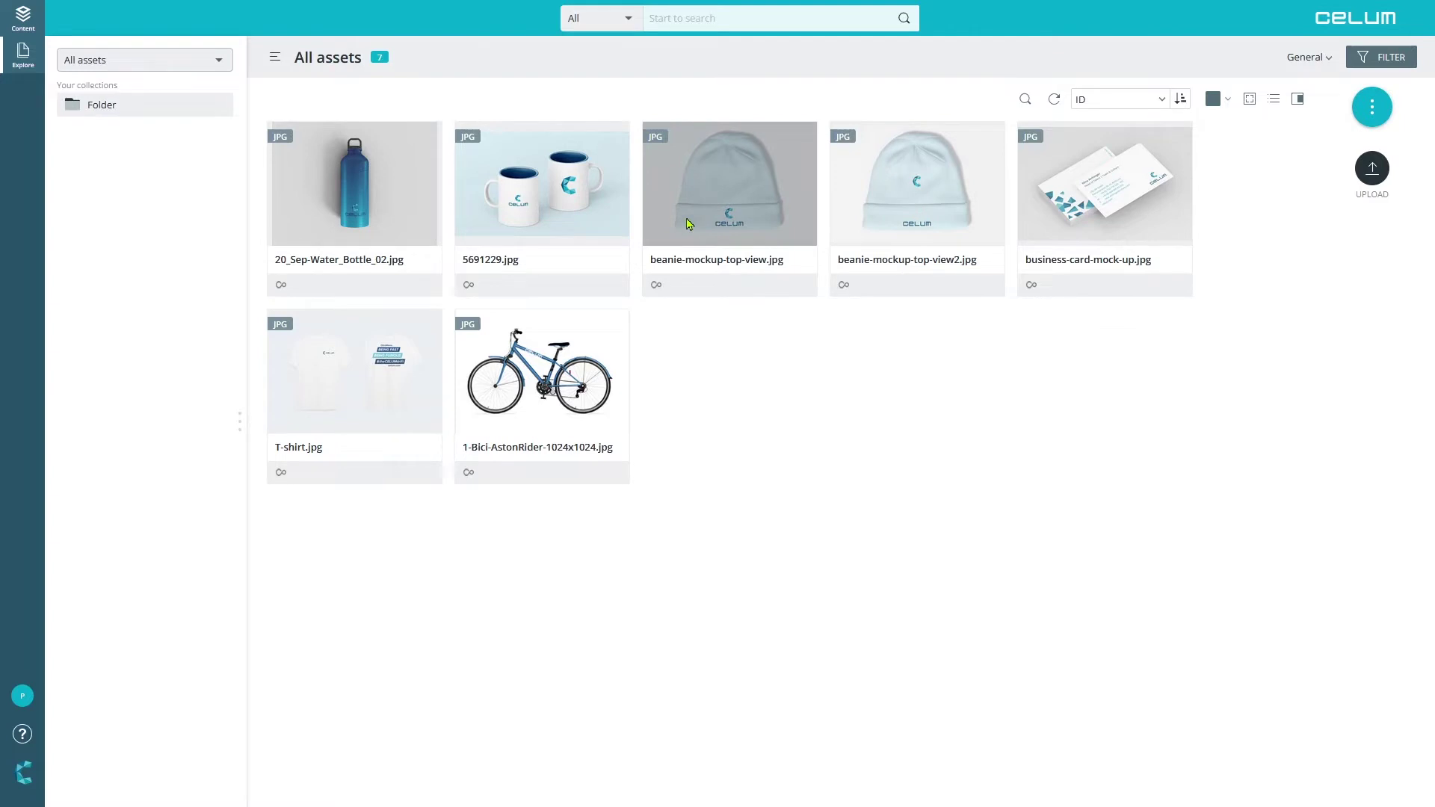
right_click(687, 223)
click(704, 266)
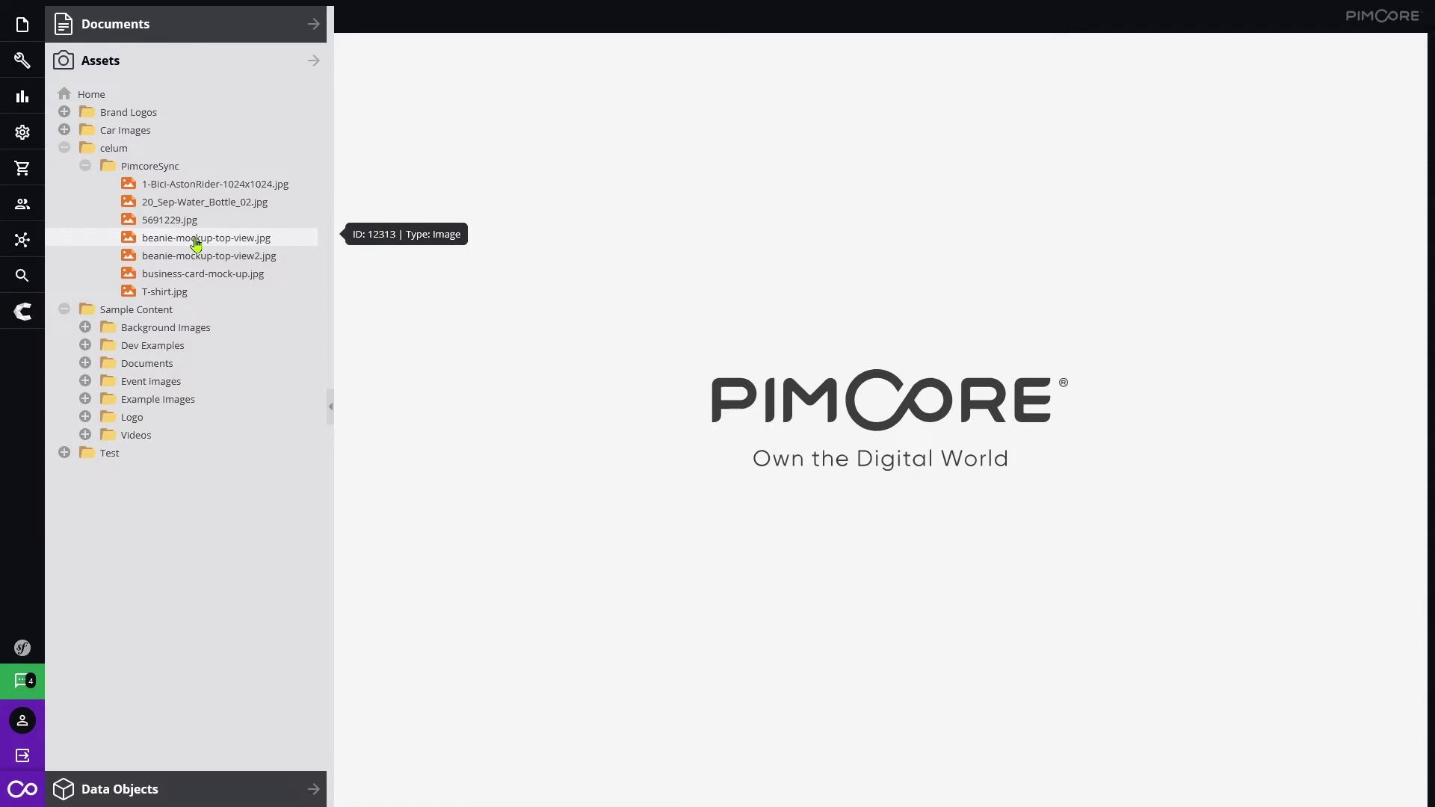
click(196, 244)
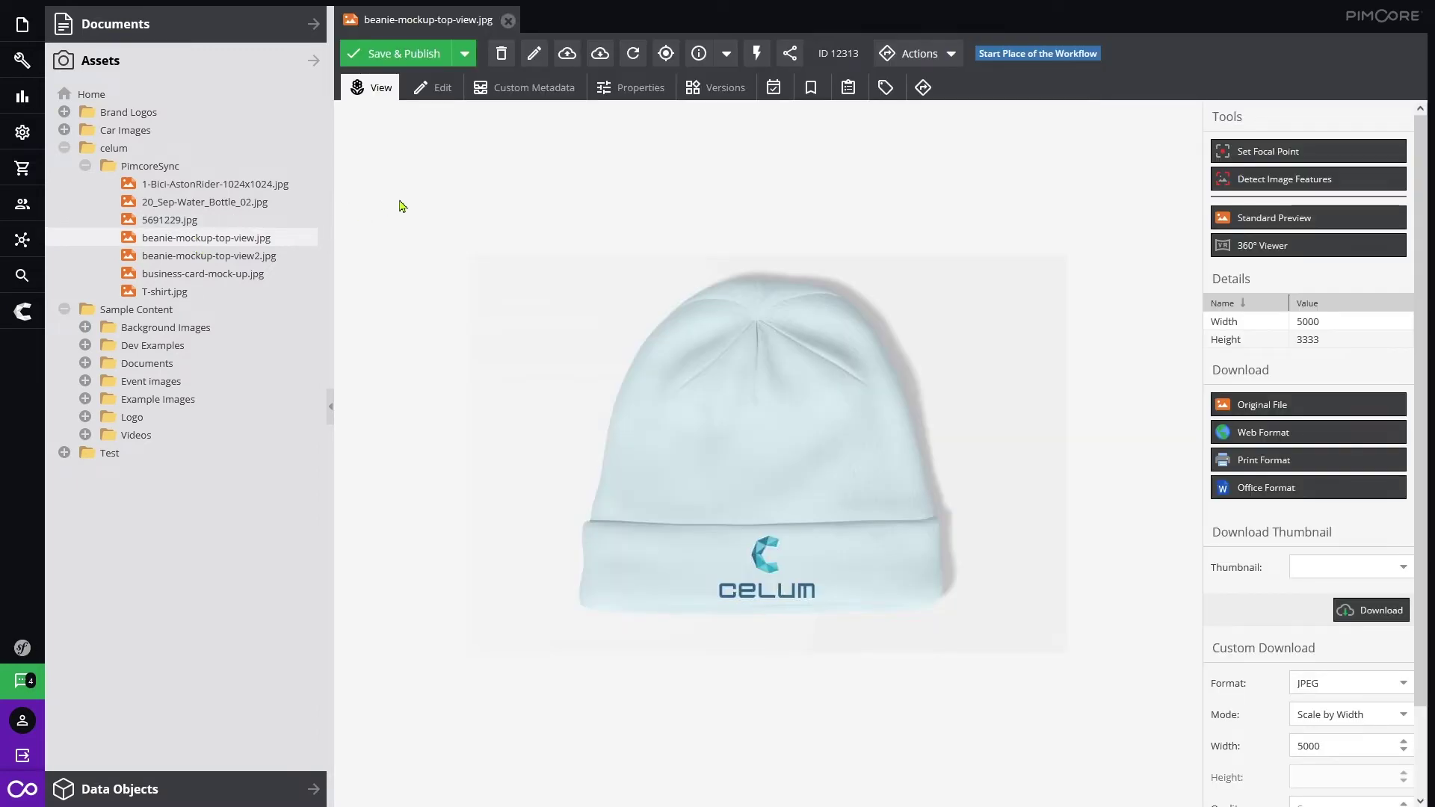
click(535, 89)
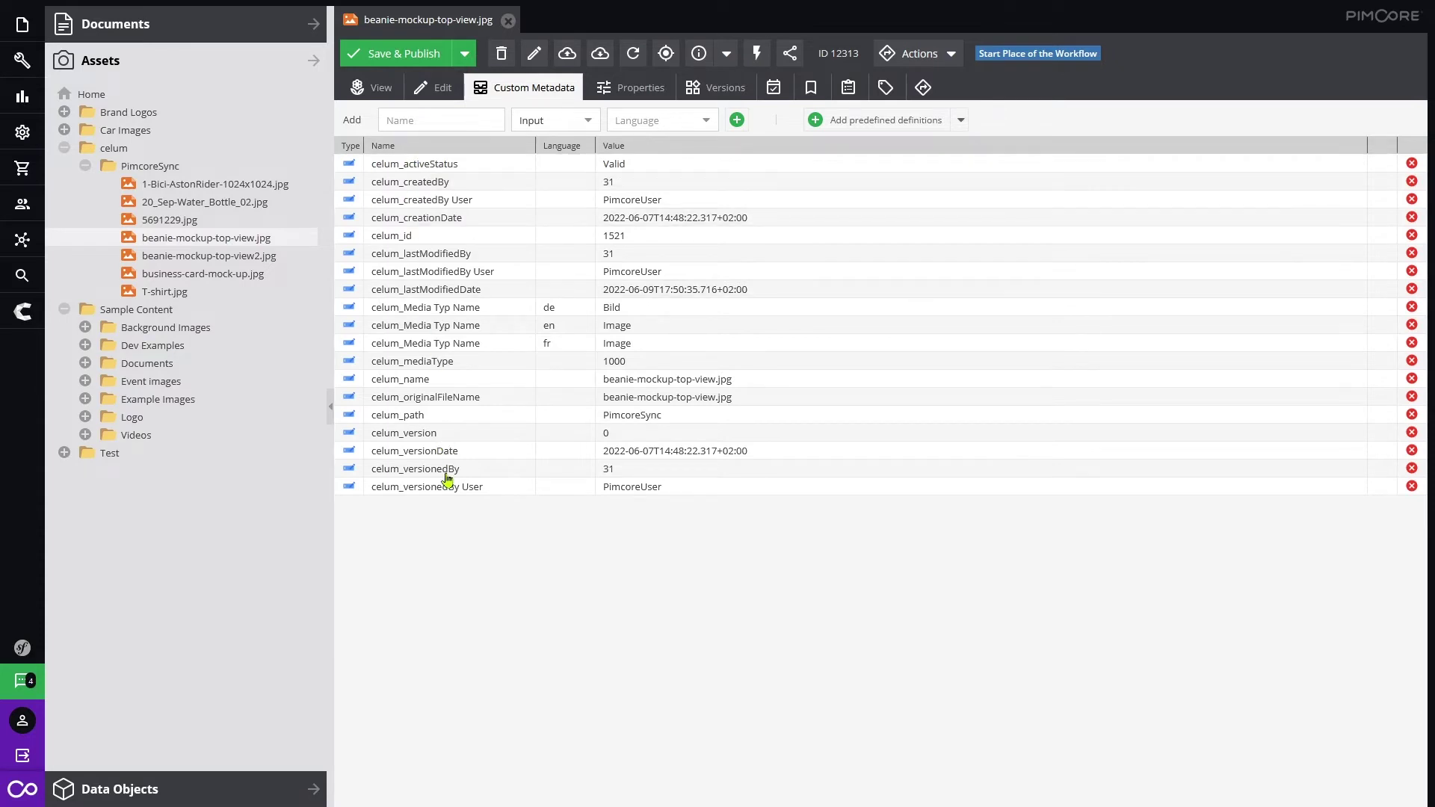
mouse_move(23, 309)
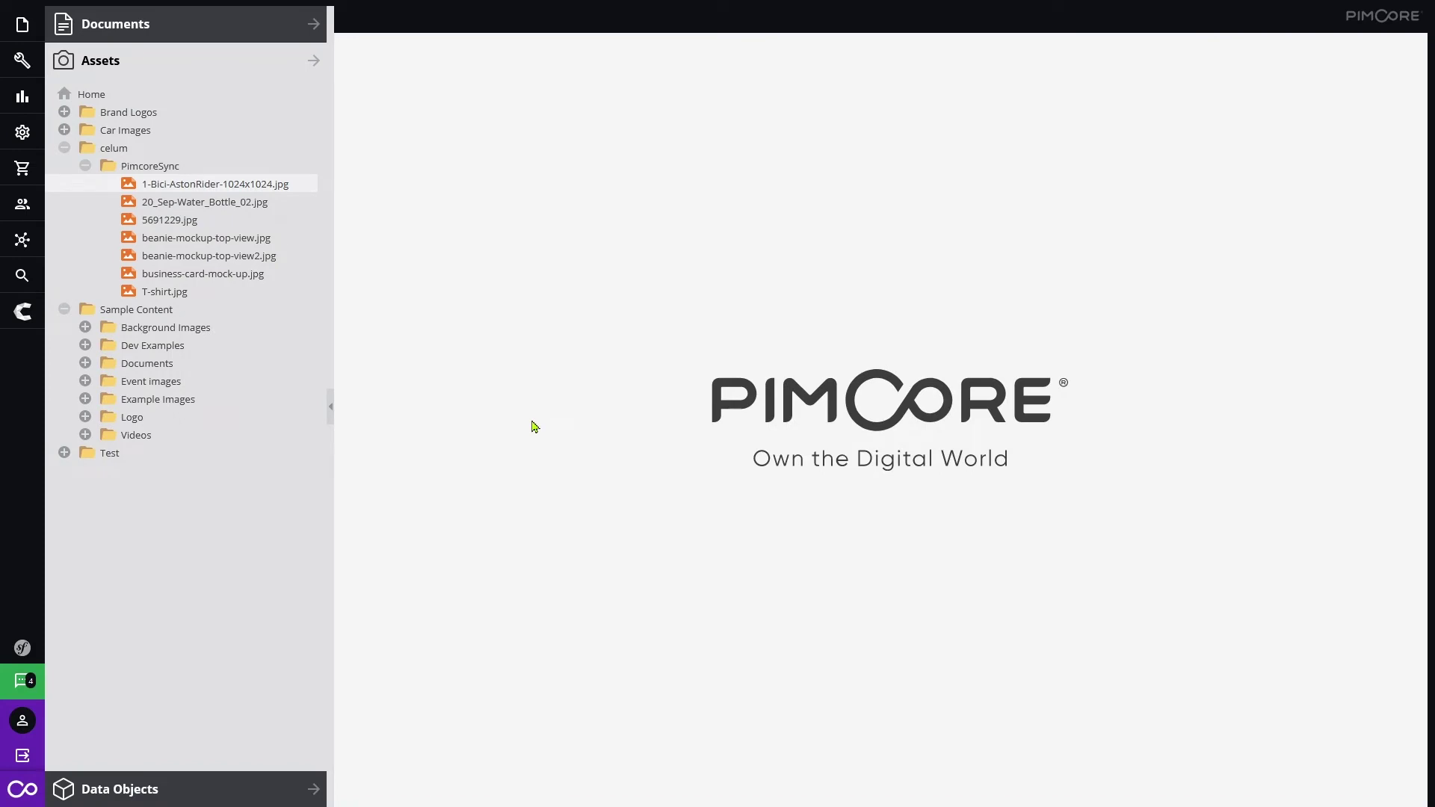
Add 1-Bici-AstonRider-1024x1024.jpg to Classic Expo Salzburg's Additional Images and Save & Publish.
click(136, 796)
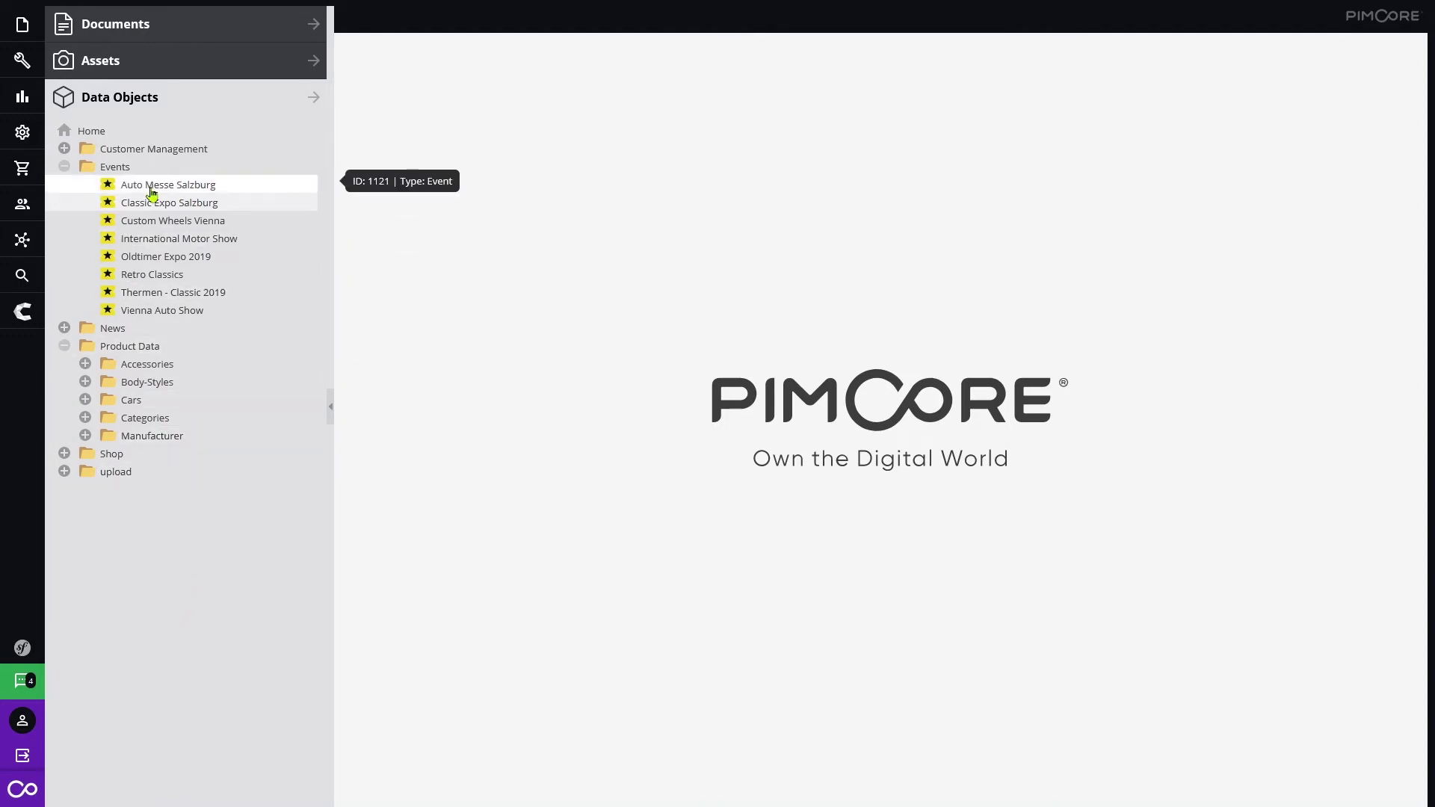
click(148, 211)
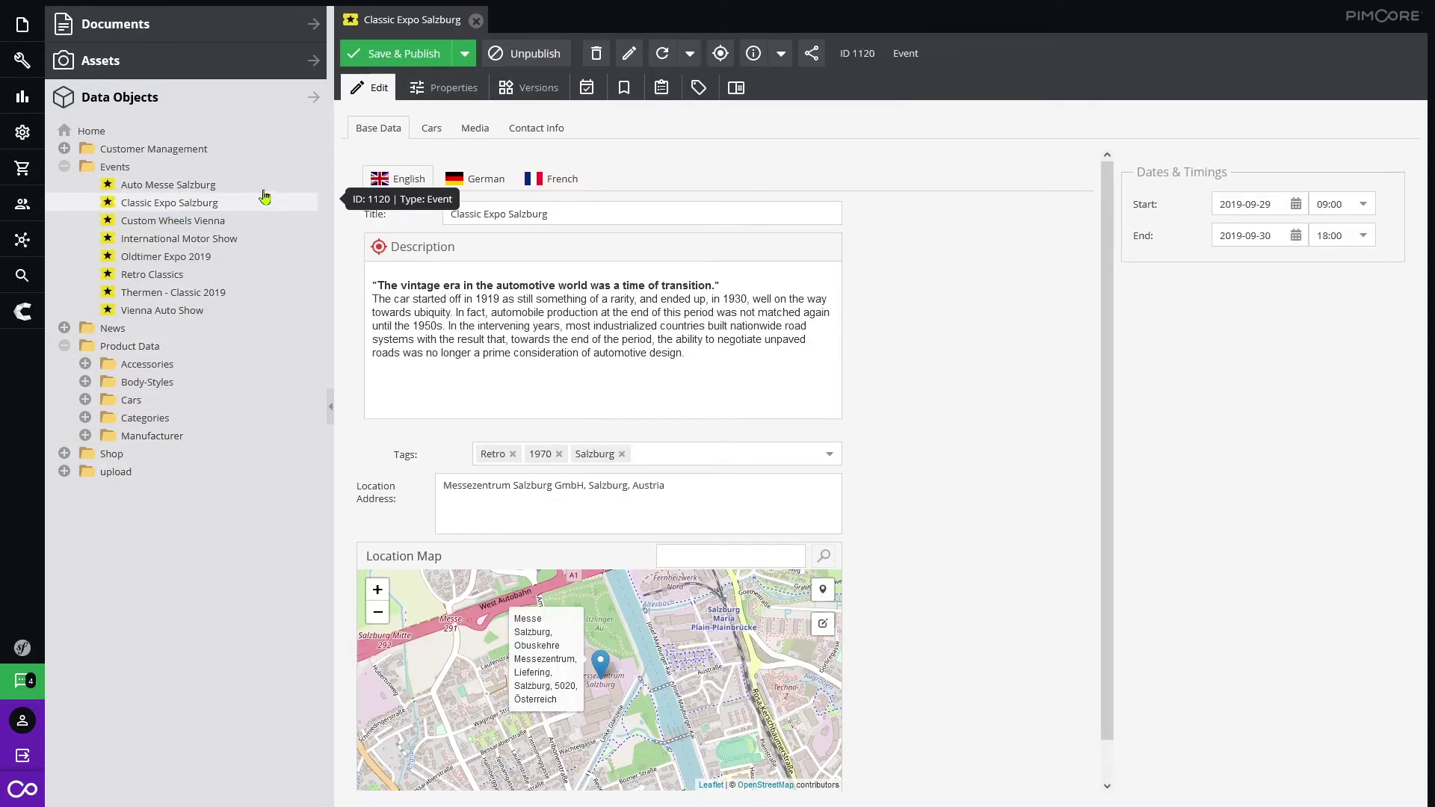
click(475, 129)
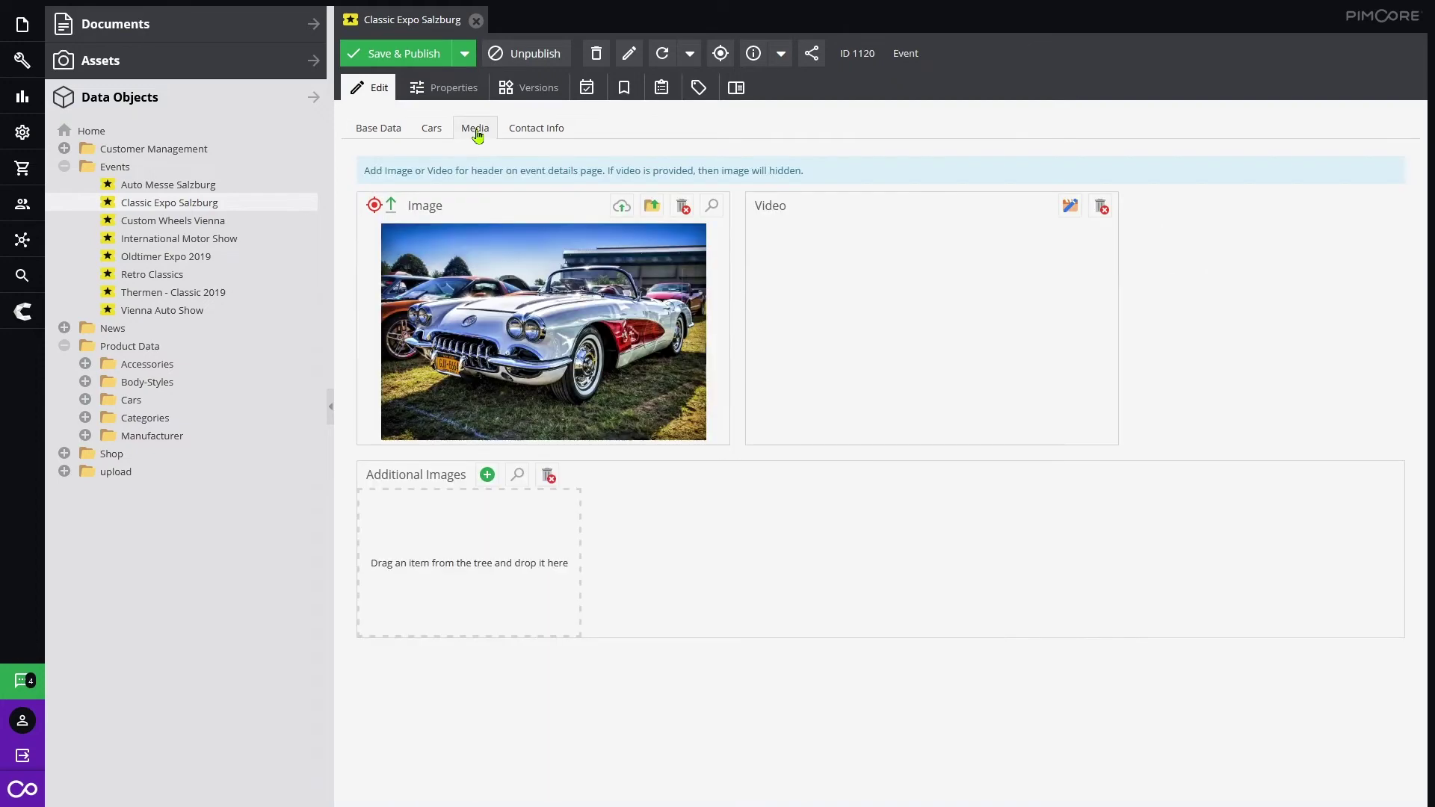
click(103, 62)
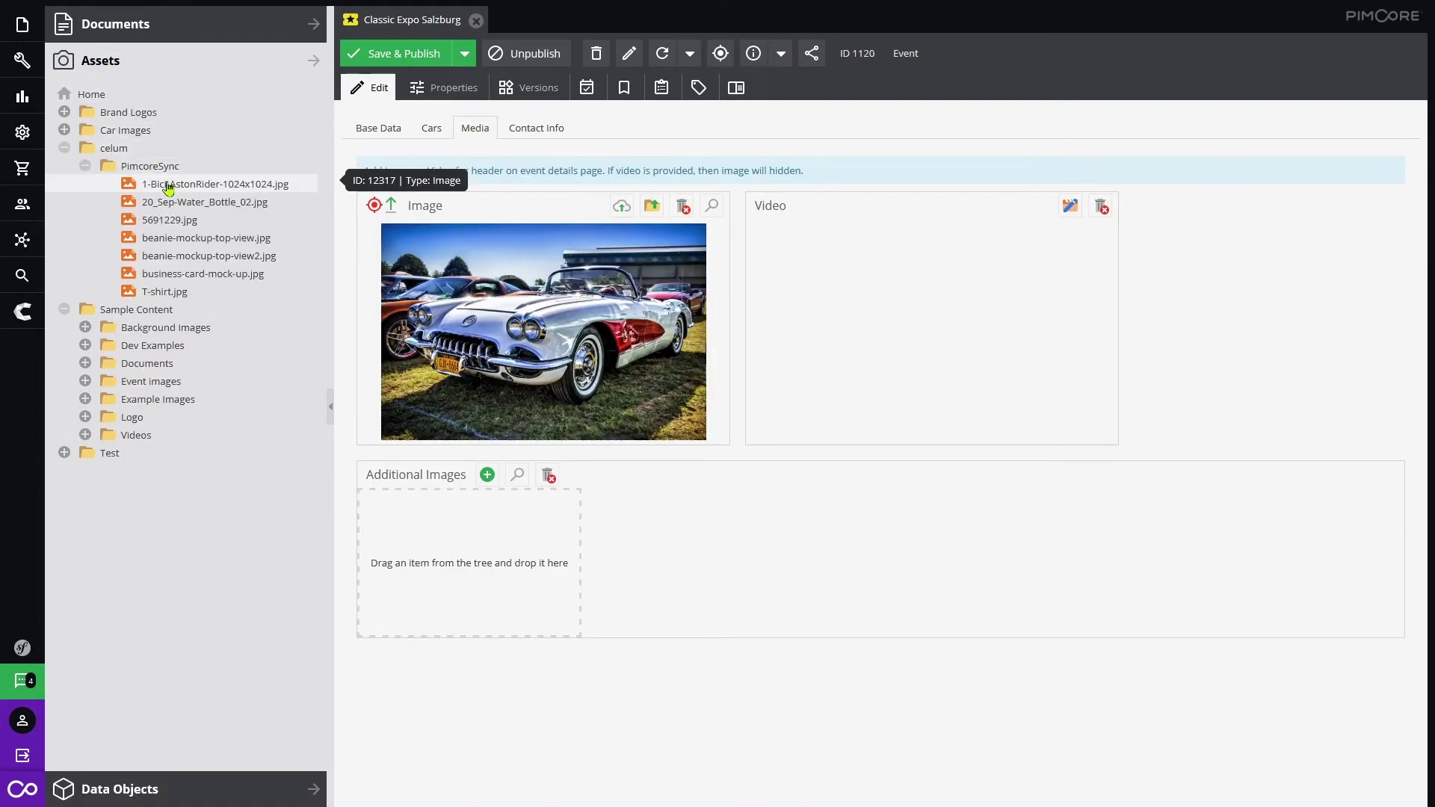
drag(169, 187, 427, 568)
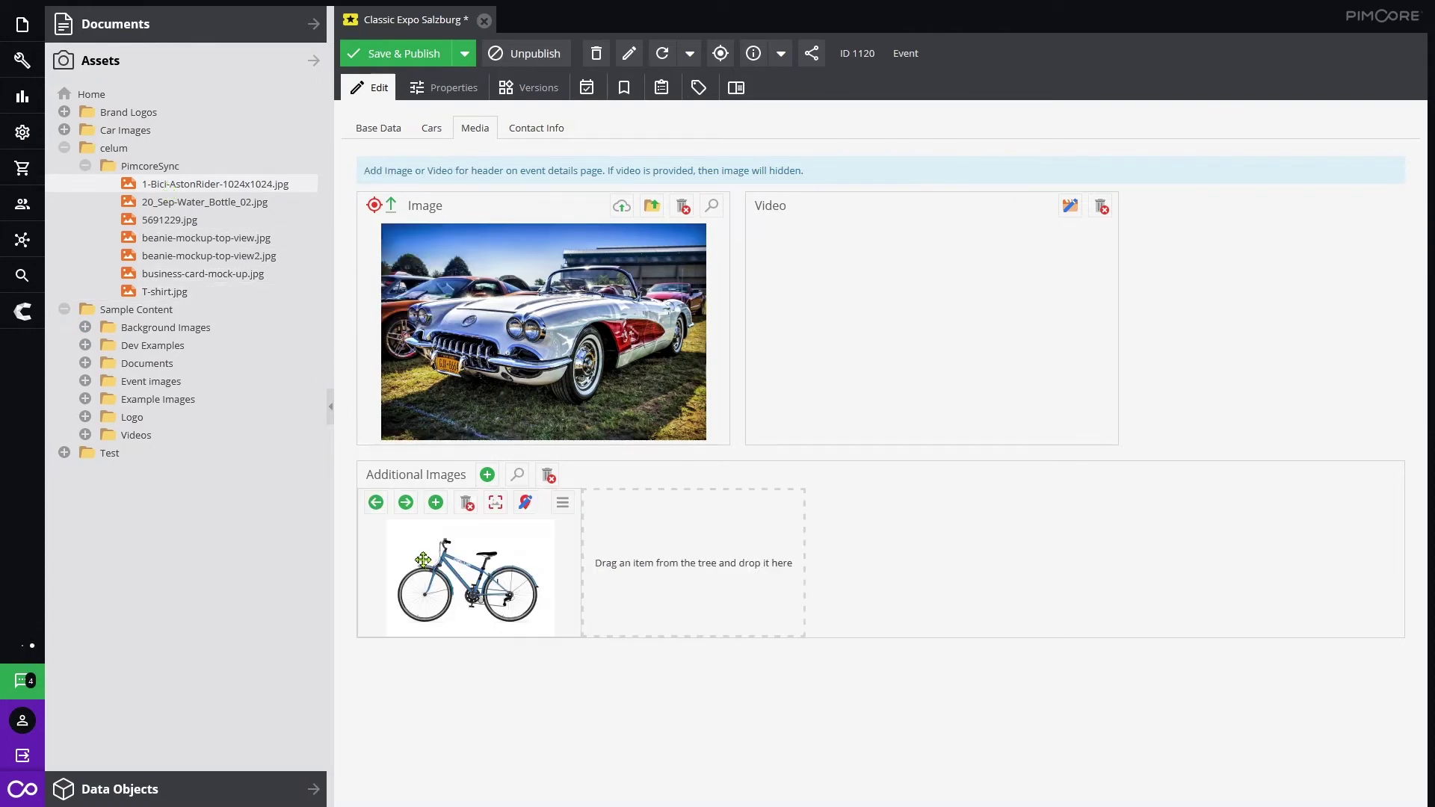
click(390, 59)
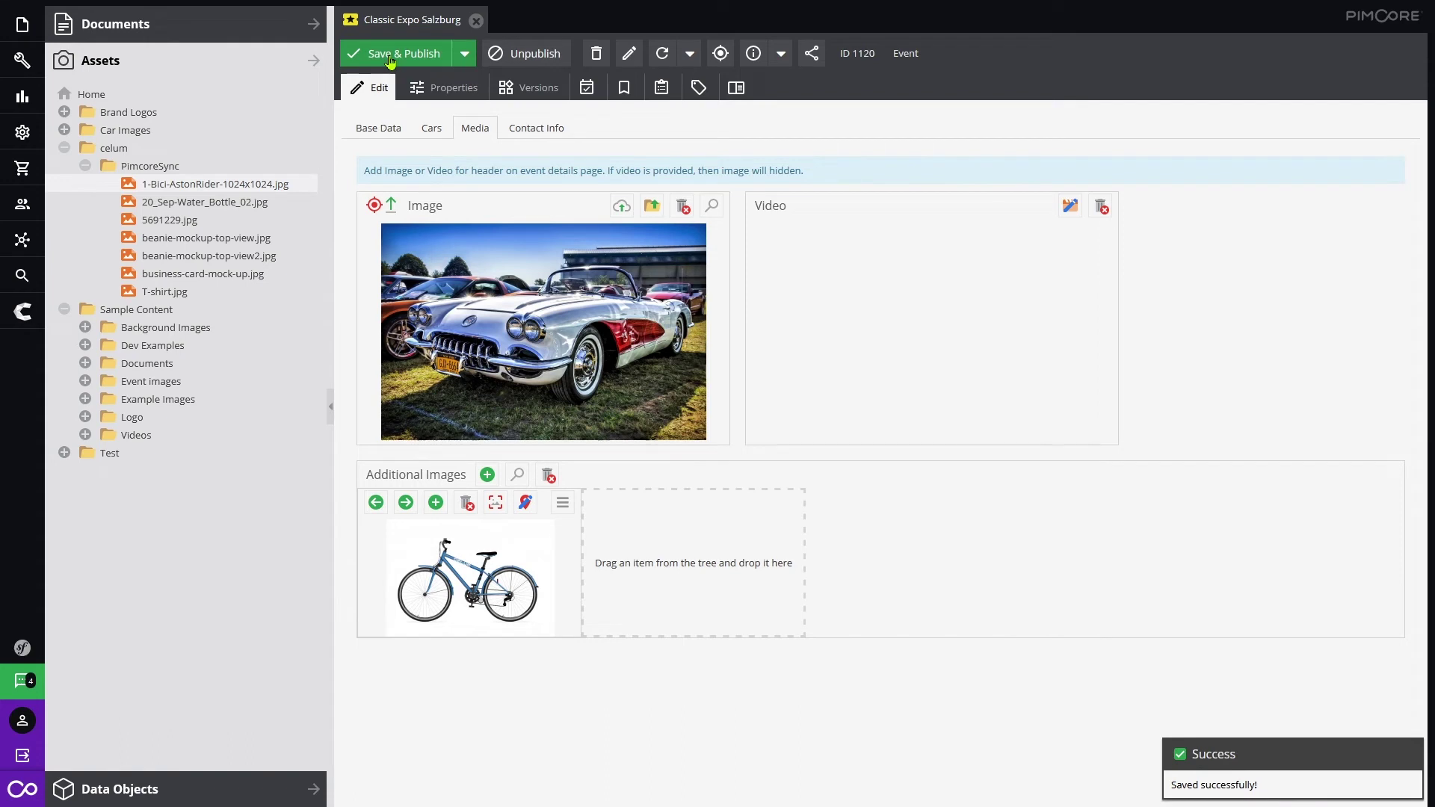
Open asset 1-Bici-AstonRider-1024x1024.jpg and view its Dependencies tab.
click(219, 187)
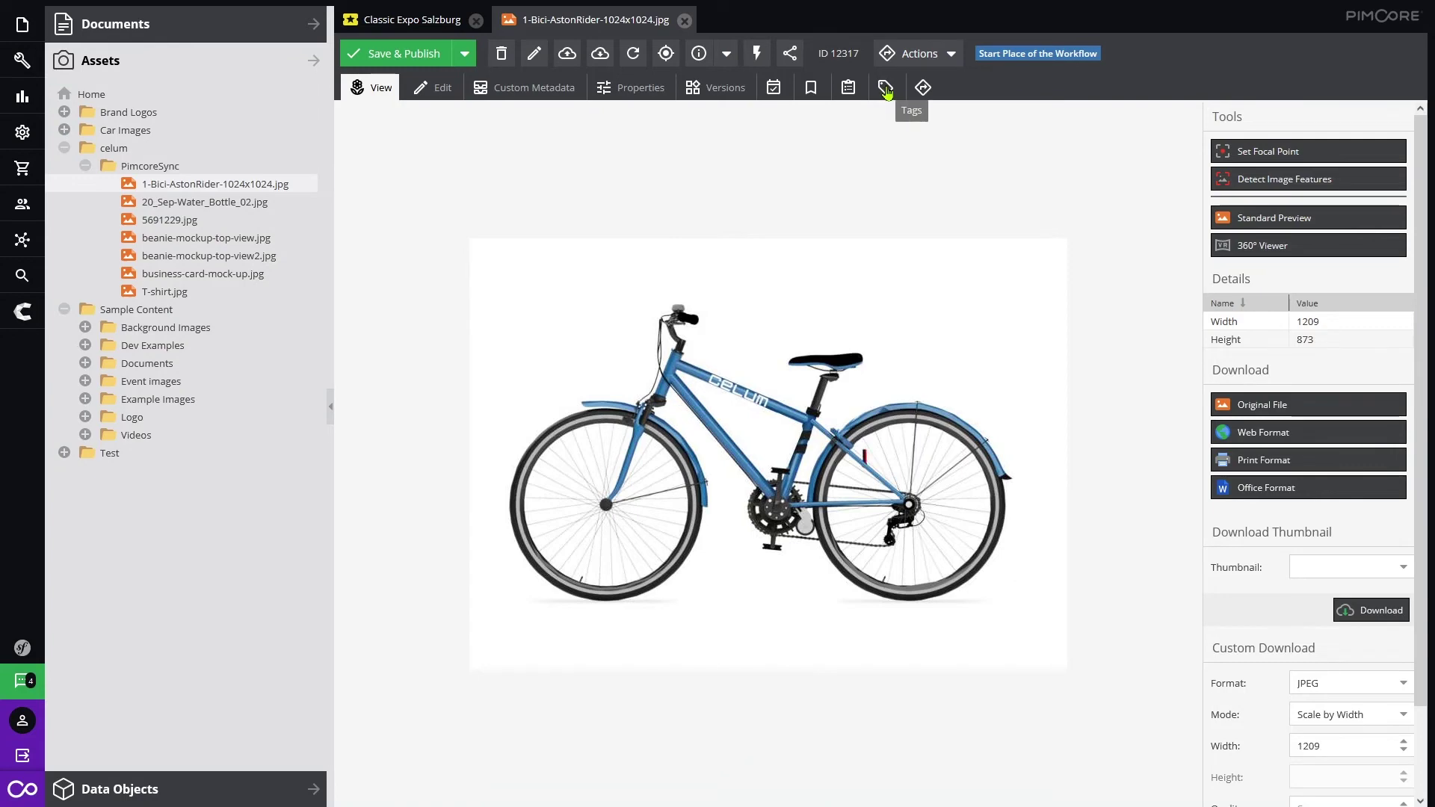
click(810, 89)
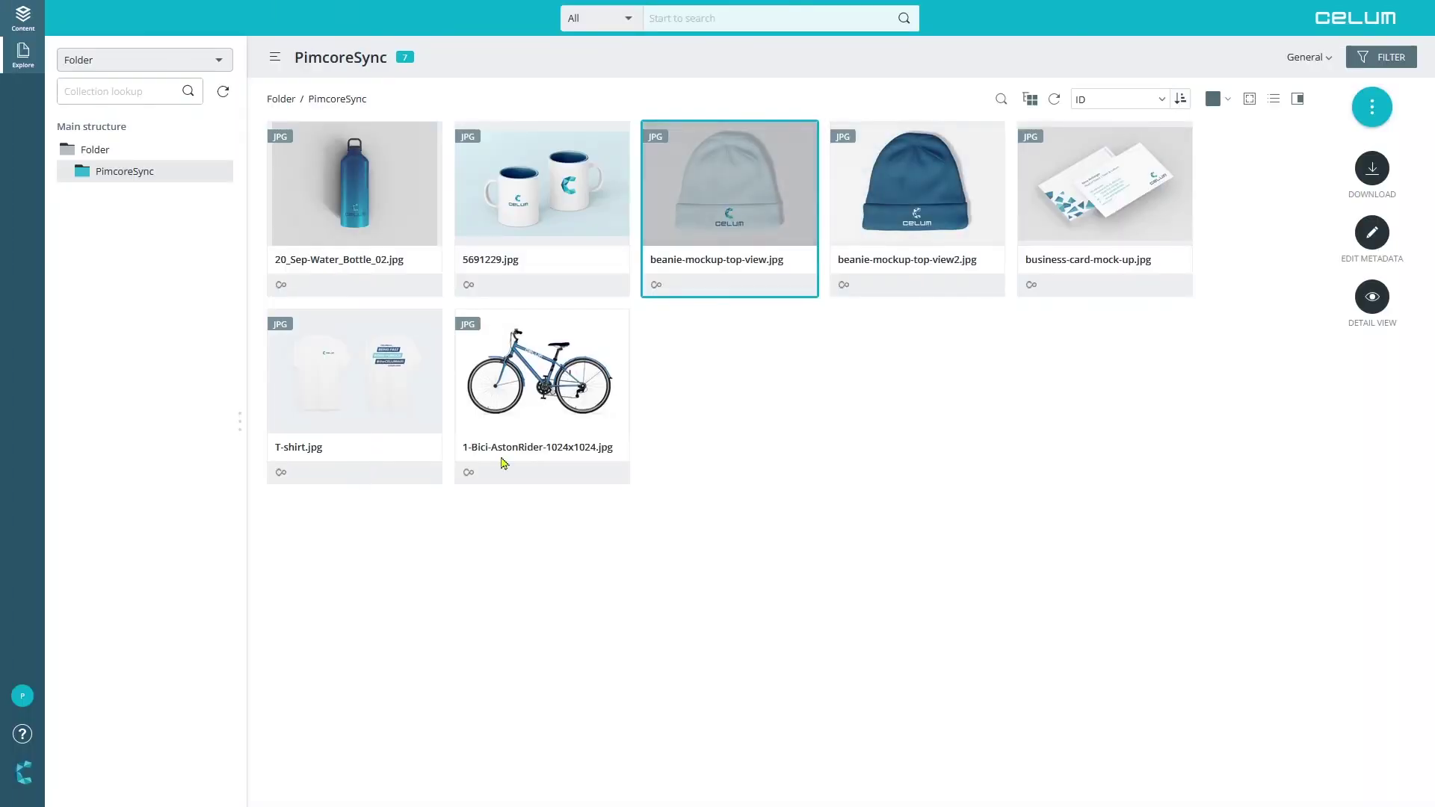
Open Edit metadata for the bicycle asset in CELUM.
click(498, 385)
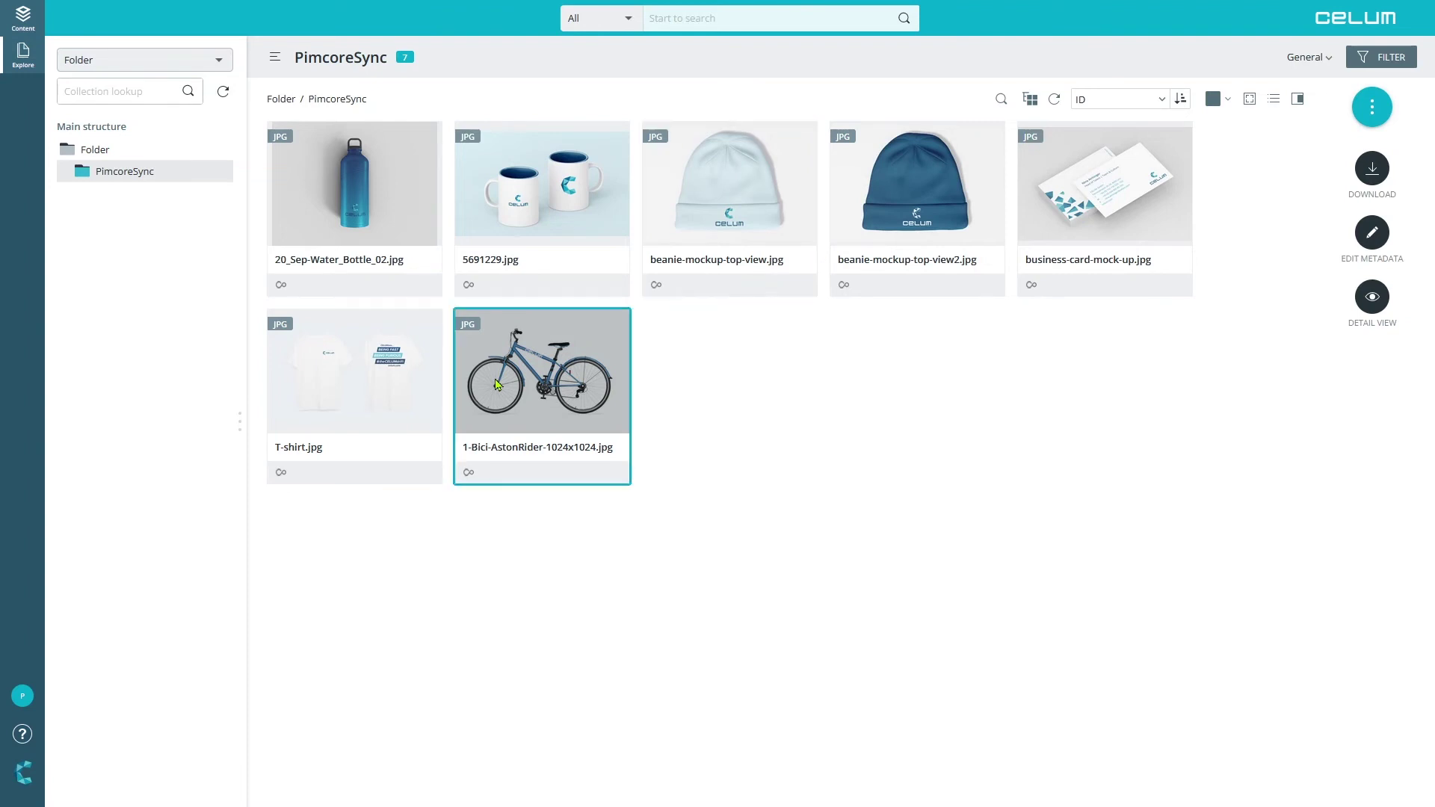
right_click(498, 386)
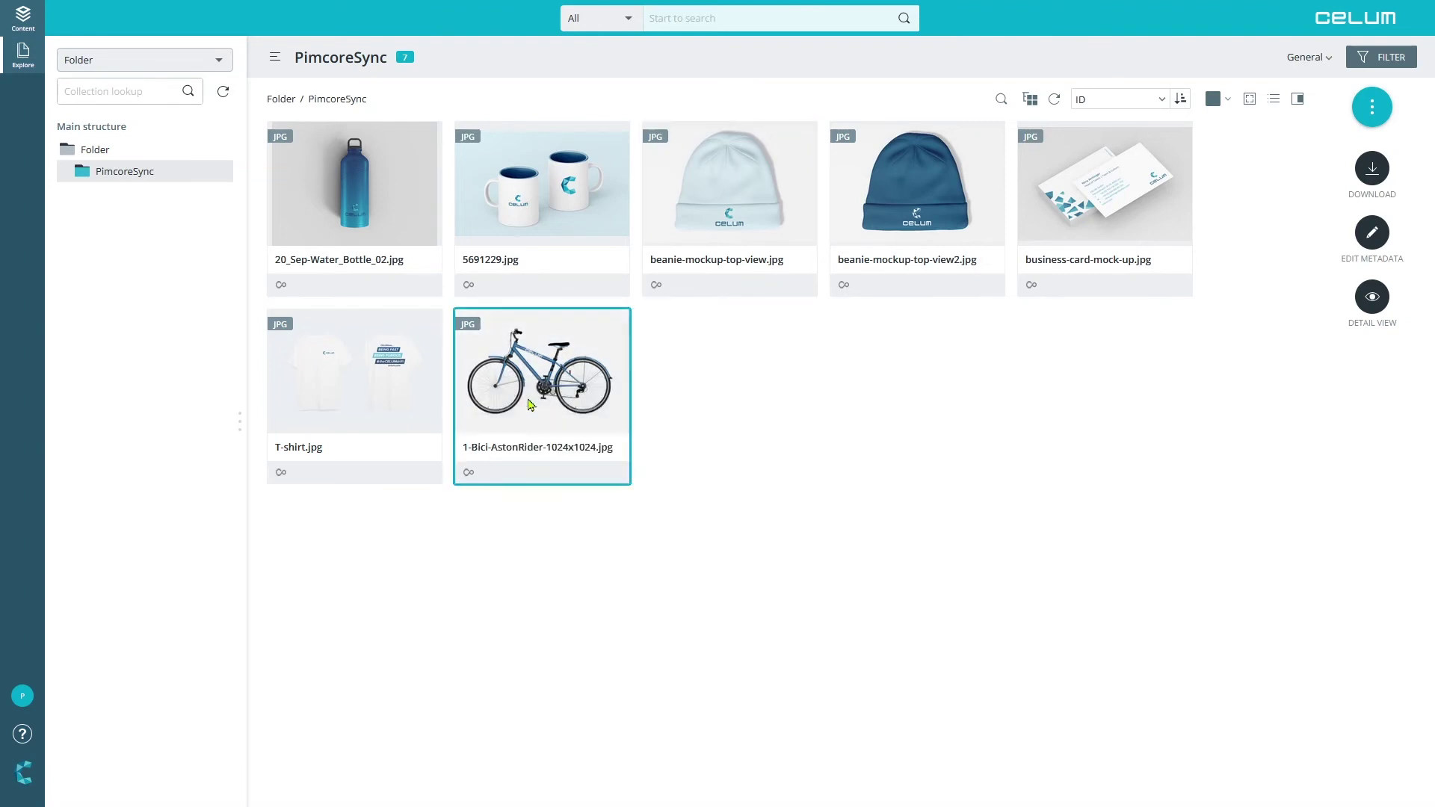
click(553, 396)
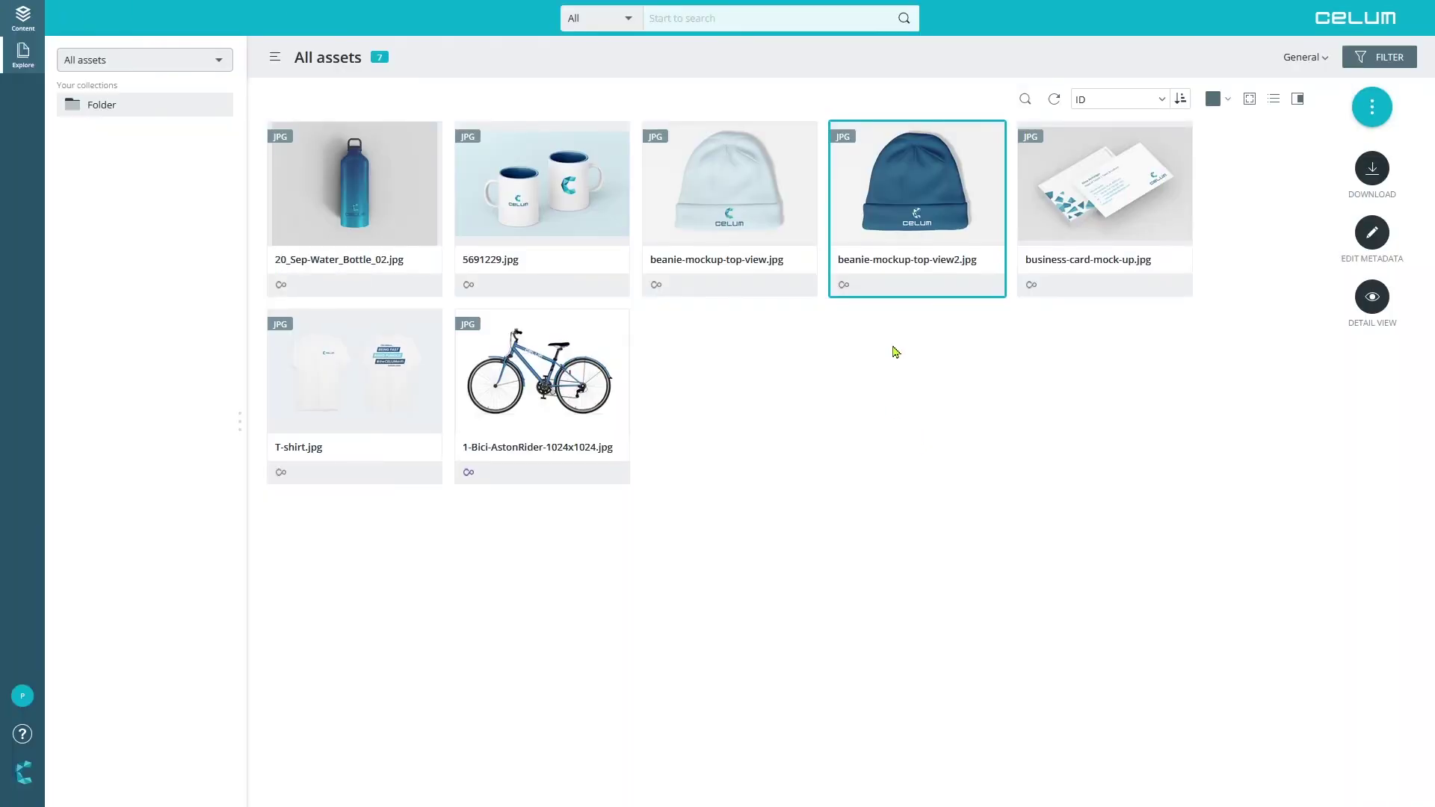
Upload beanie-mockup-top-view V2.jpg as a new version of beanie-mockup-top-view2.jpg.
right_click(876, 216)
click(921, 234)
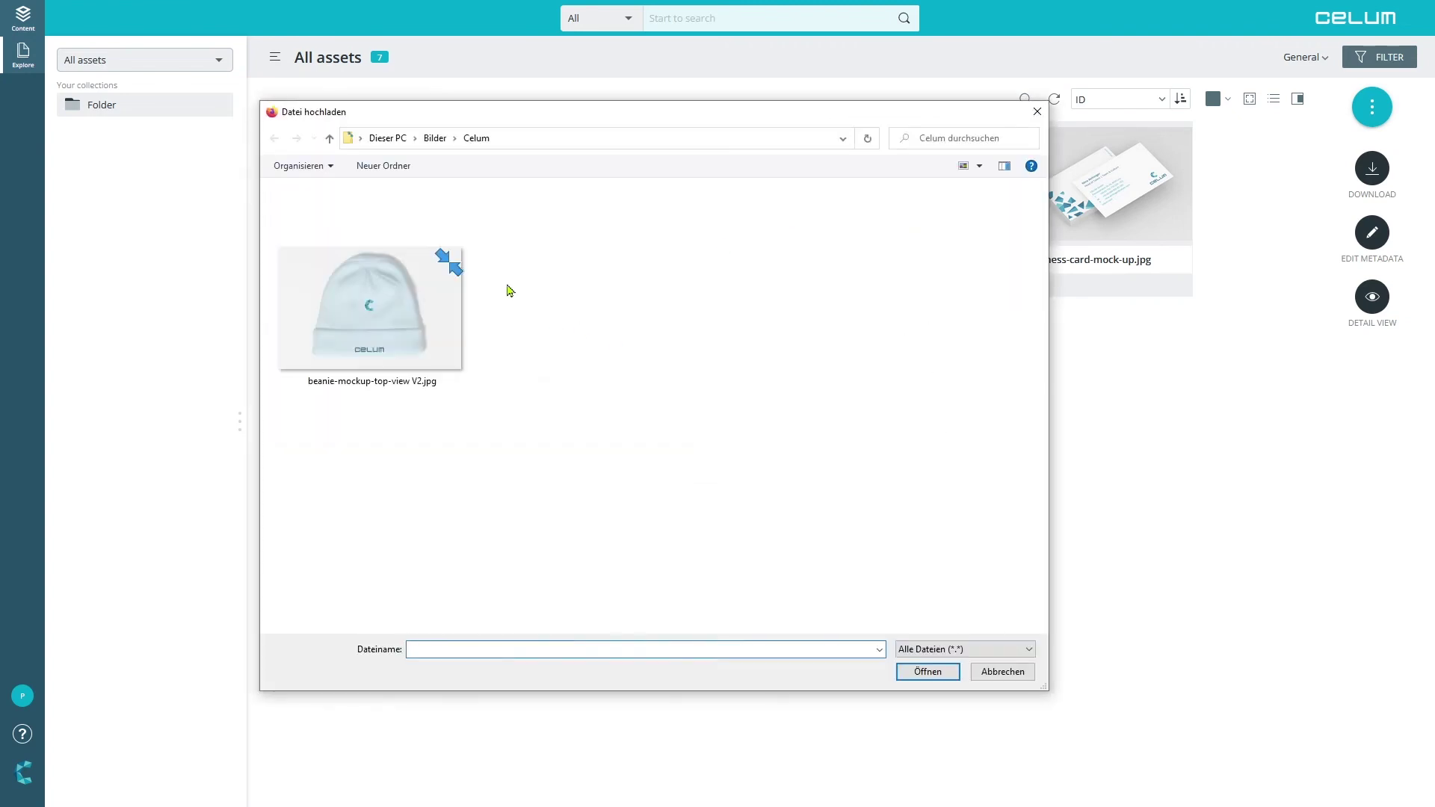
click(342, 290)
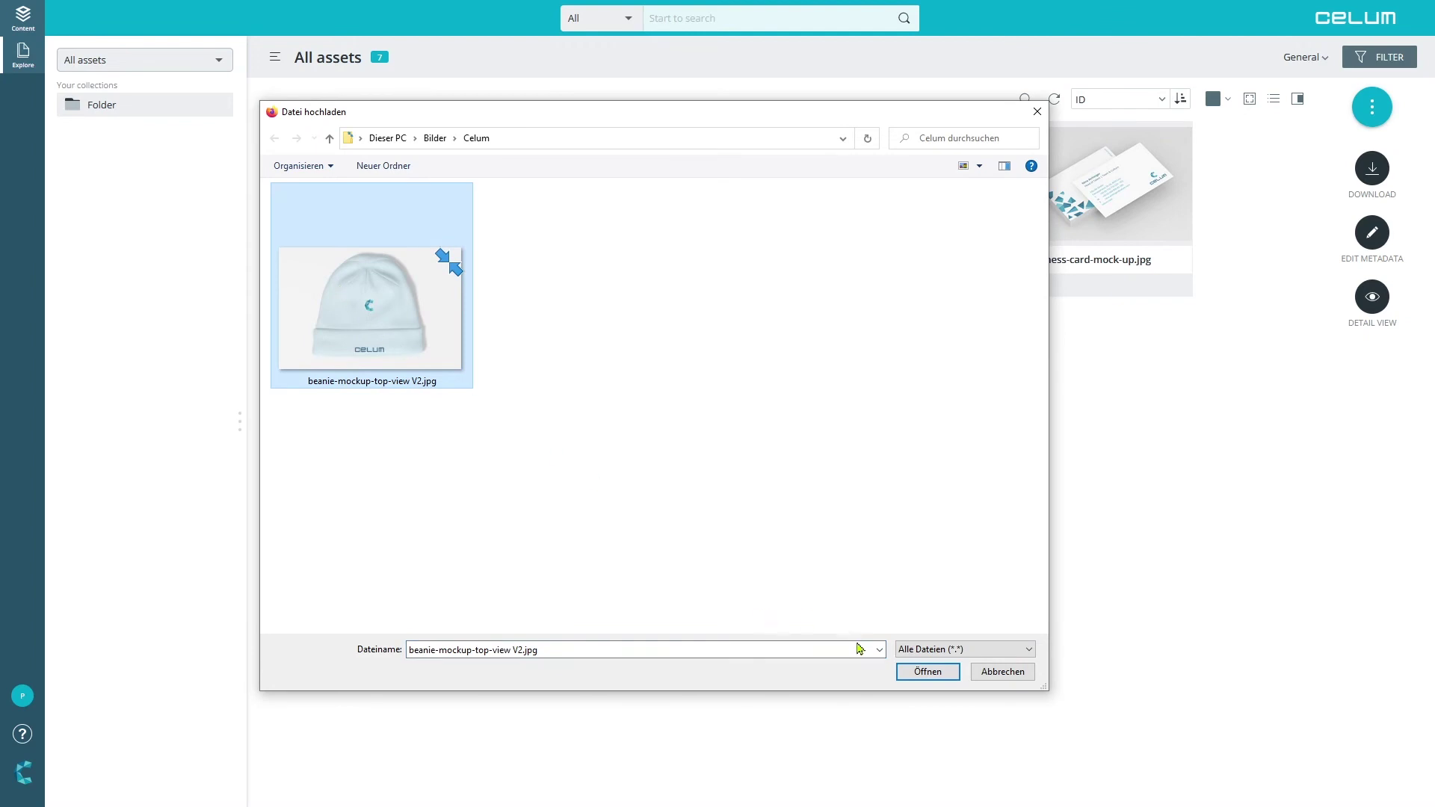
click(907, 673)
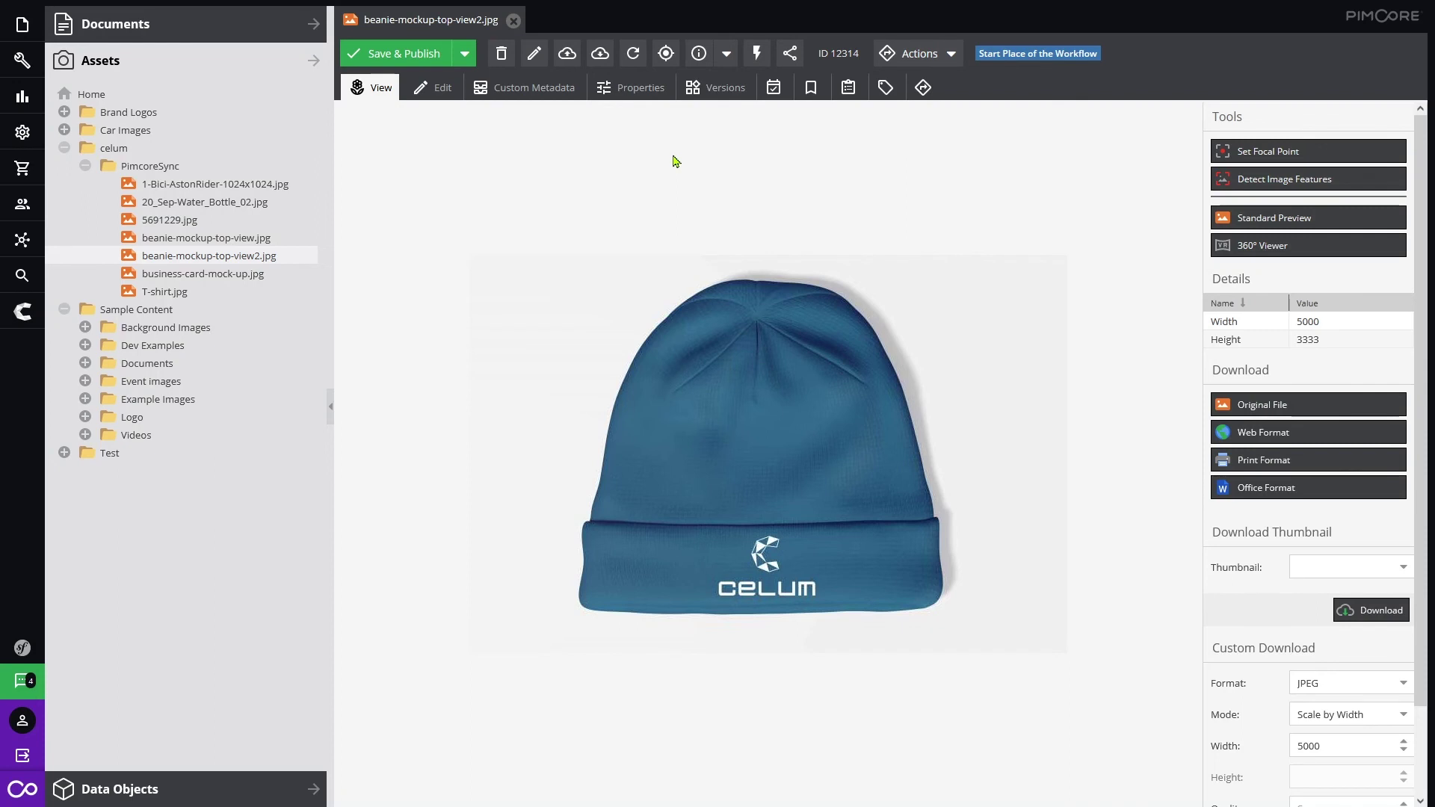
Reload beanie asset 12314 and preview its versions 6228 and 6214 in the Versions tab.
click(635, 56)
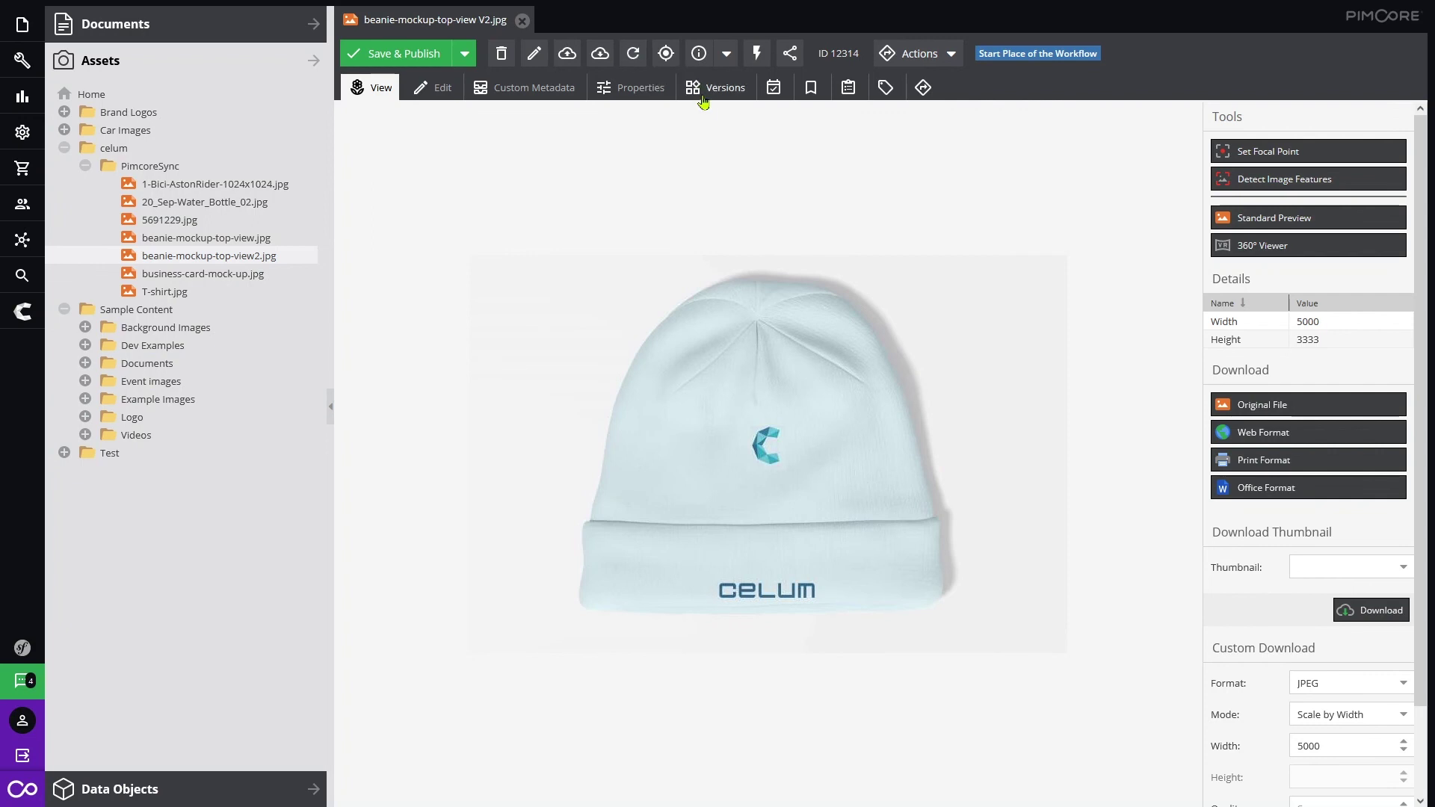
click(706, 90)
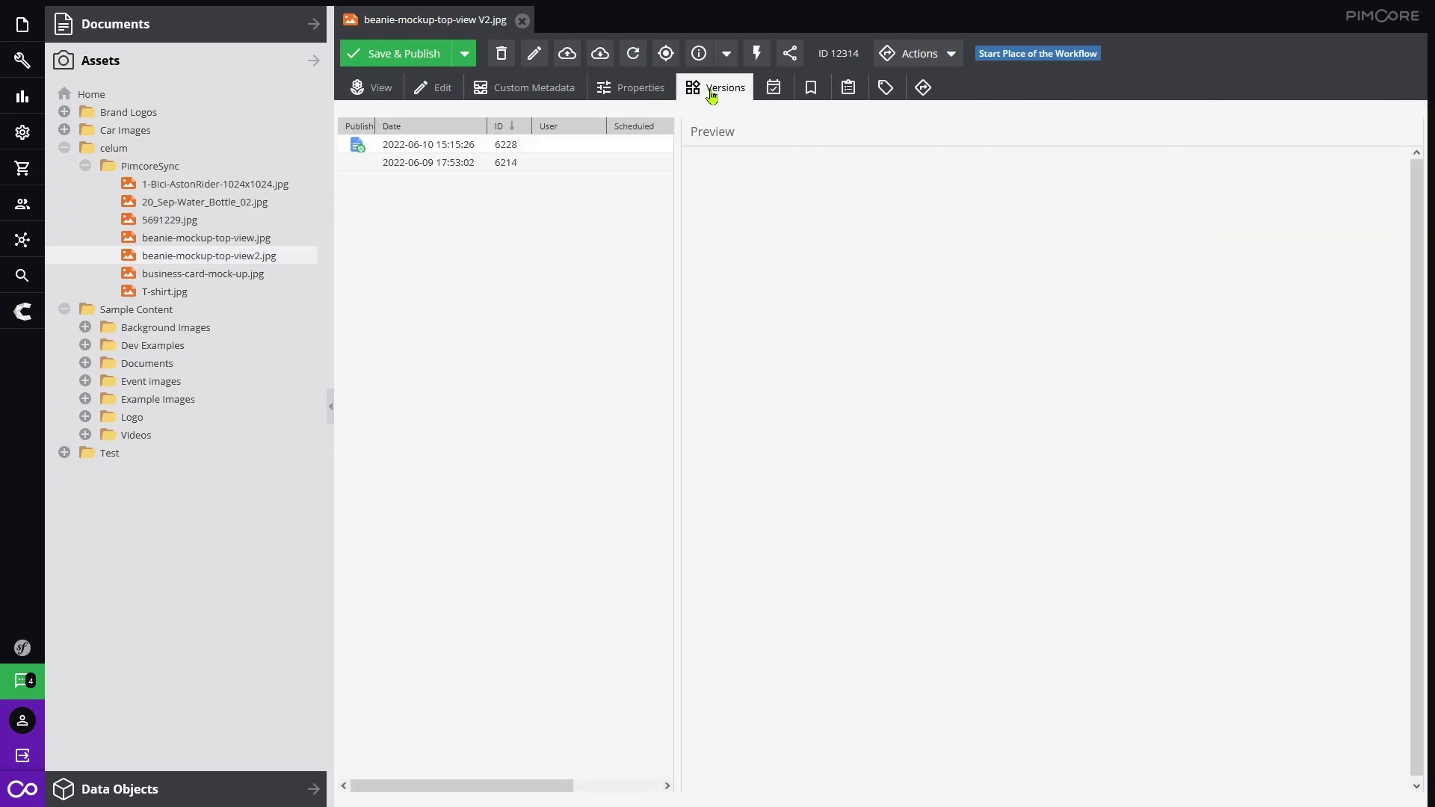
click(442, 147)
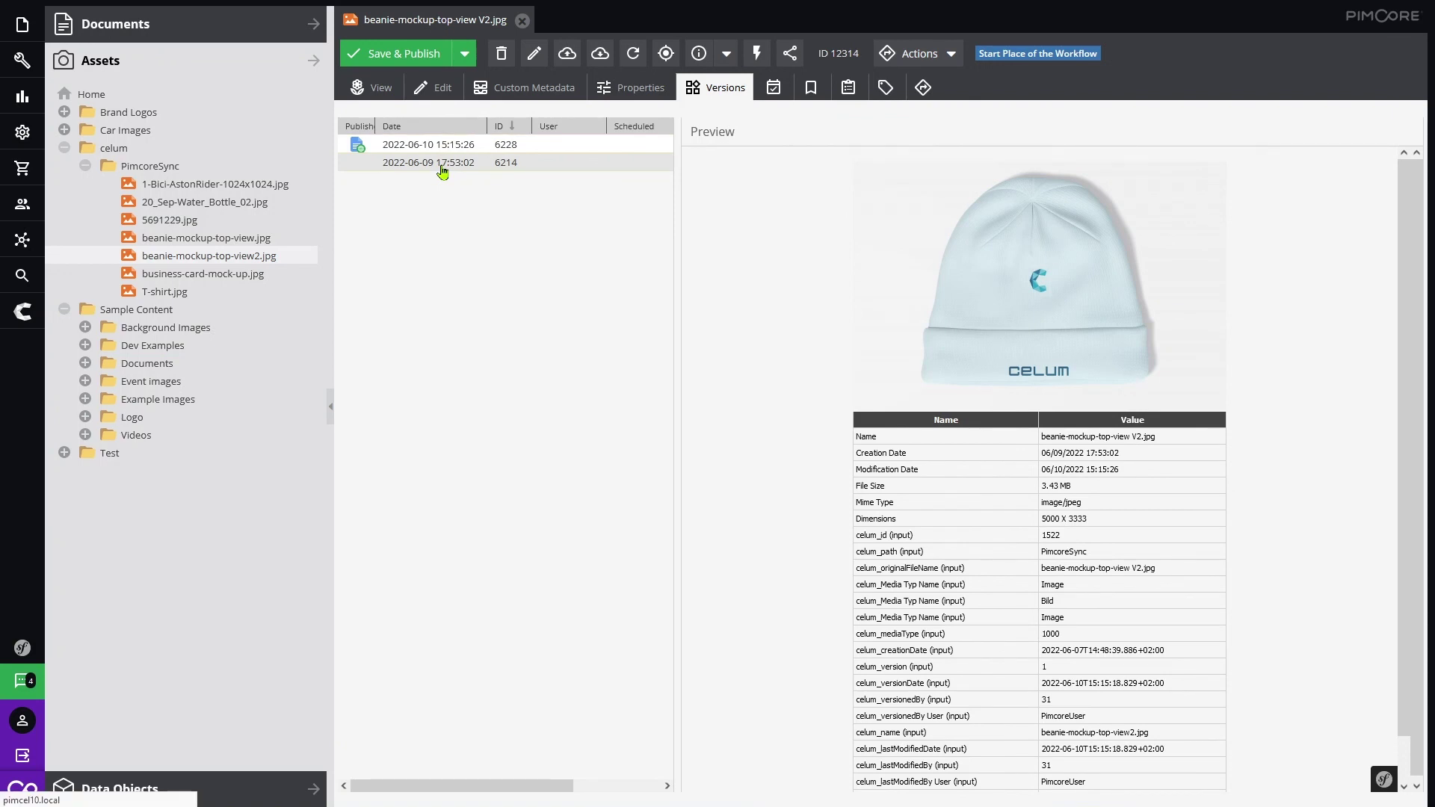
click(442, 169)
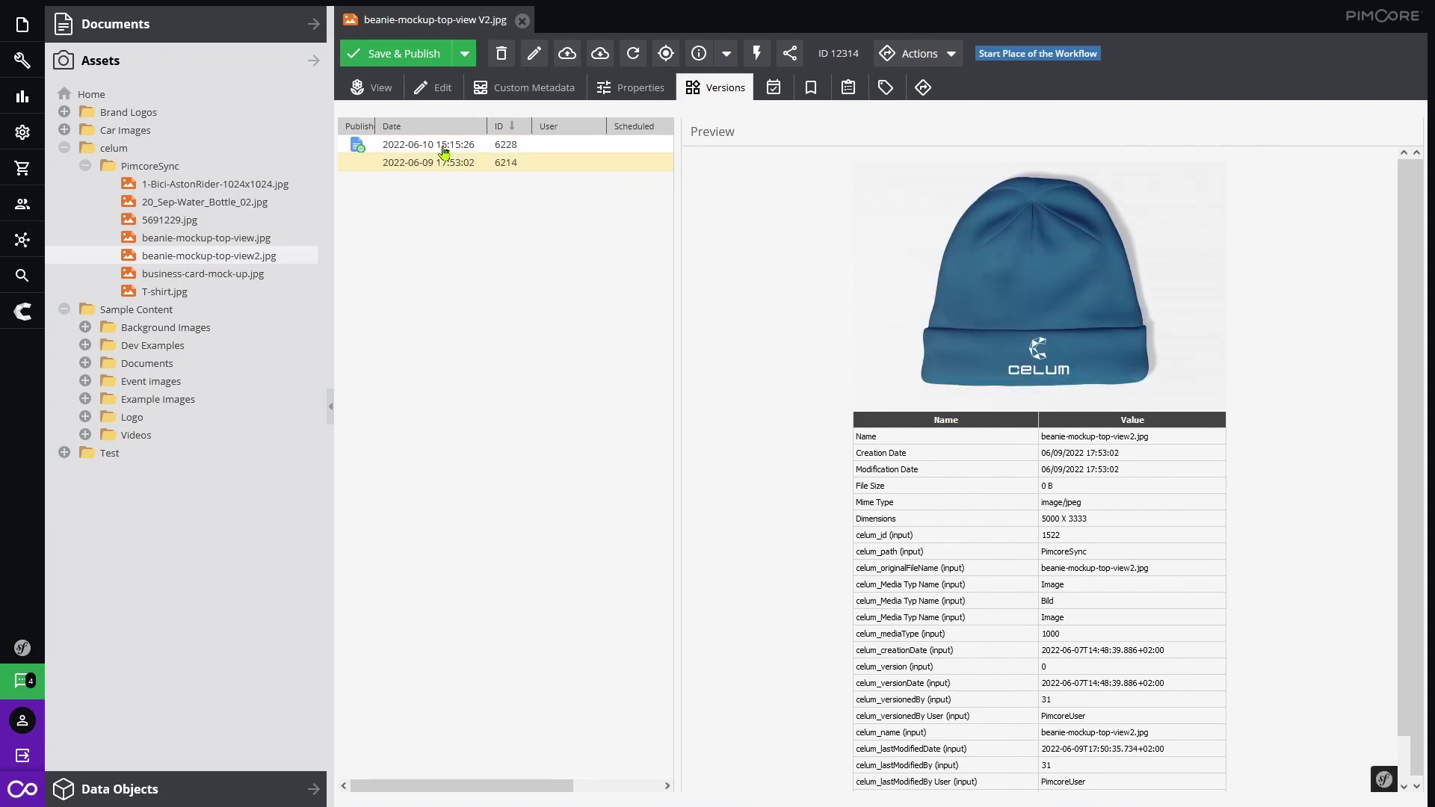
click(444, 151)
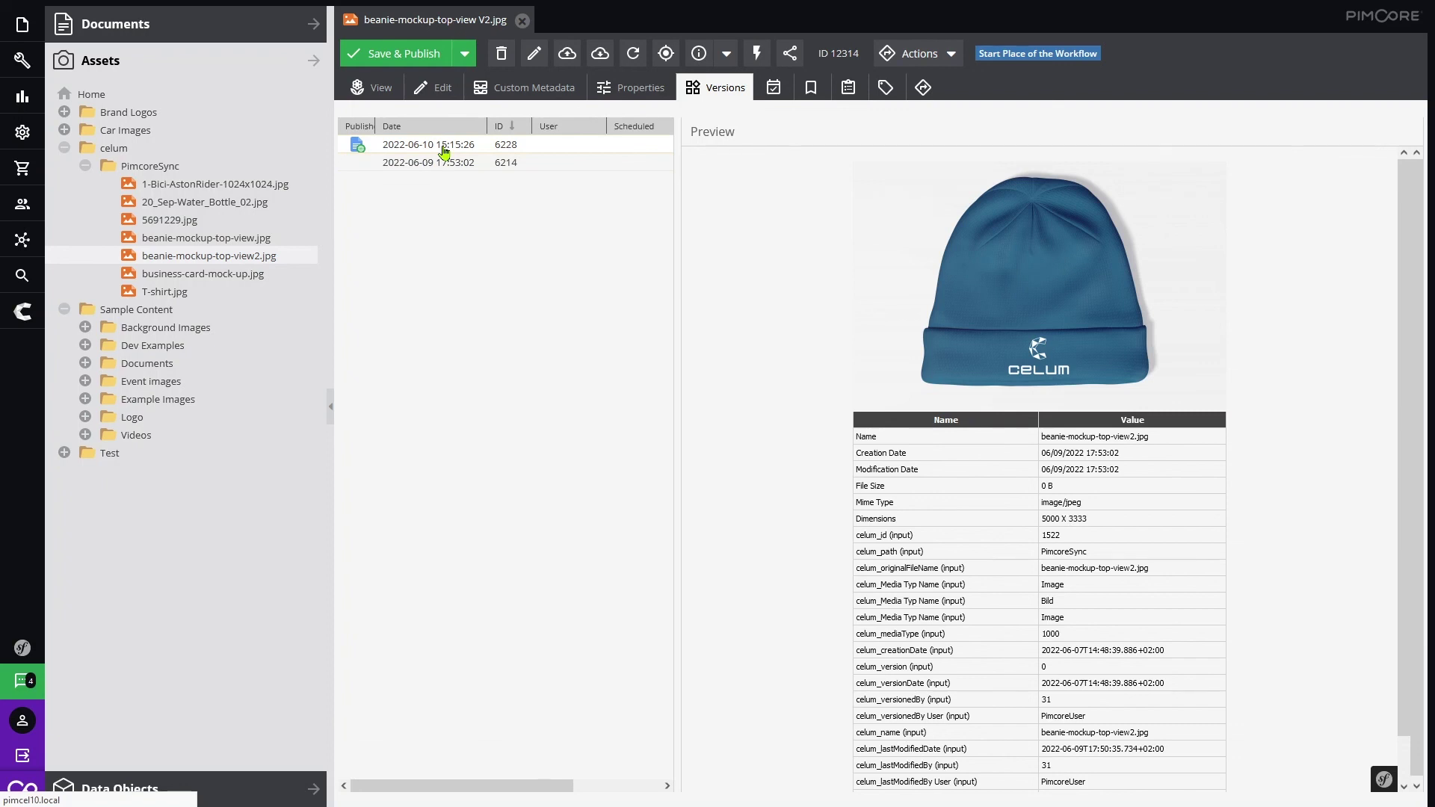